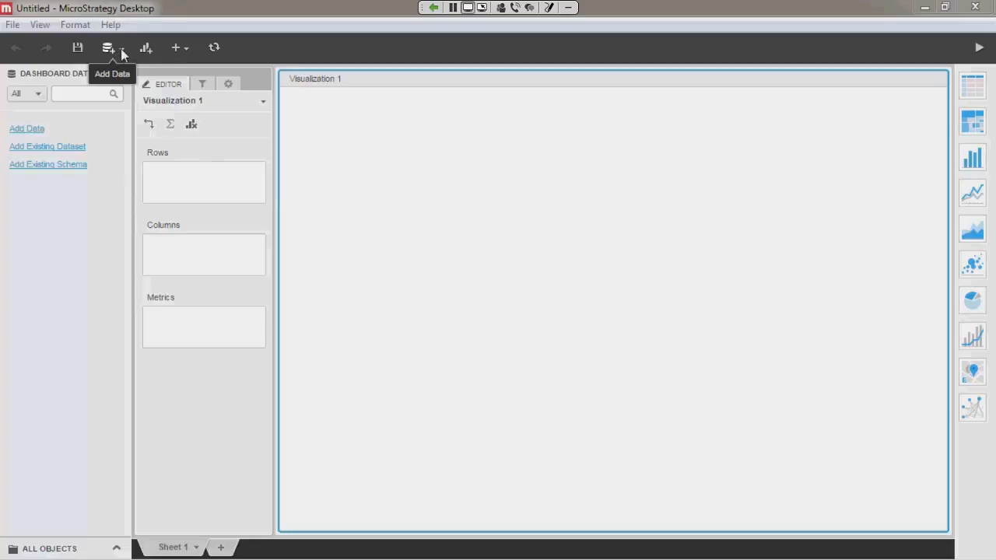
# Step: Add the Mobile Usage Analysis Excel file from disk as external data for the dashboard
pyautogui.click(120, 48)
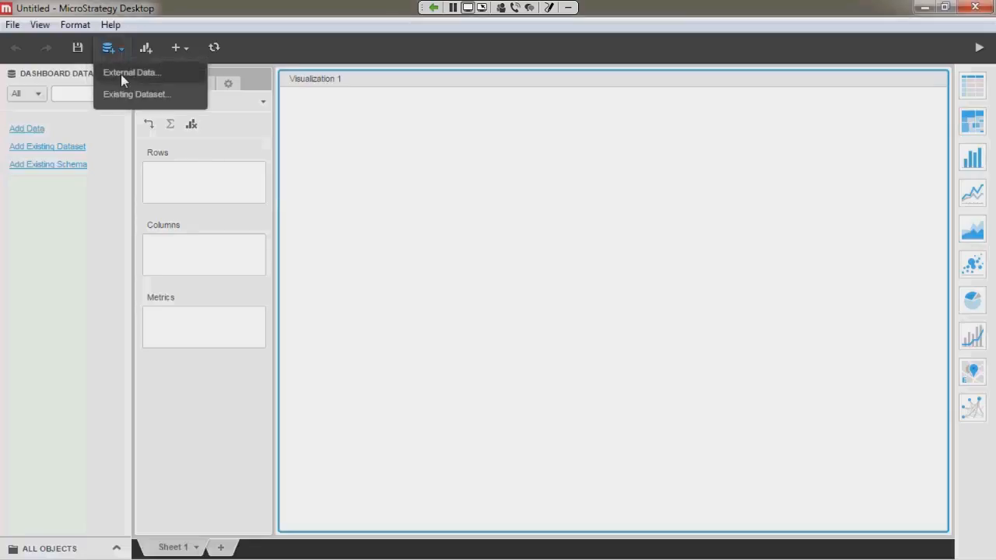
pyautogui.click(121, 74)
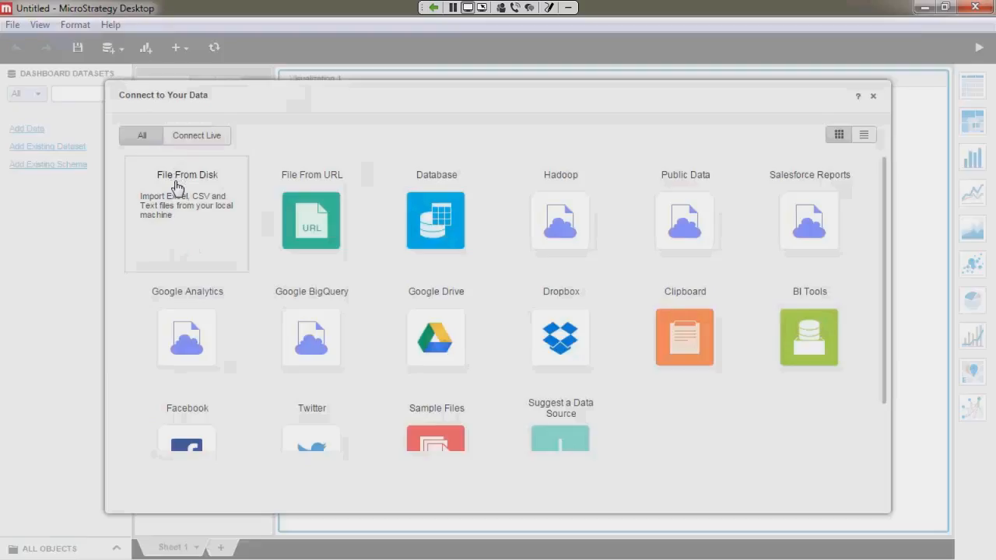
pyautogui.click(175, 238)
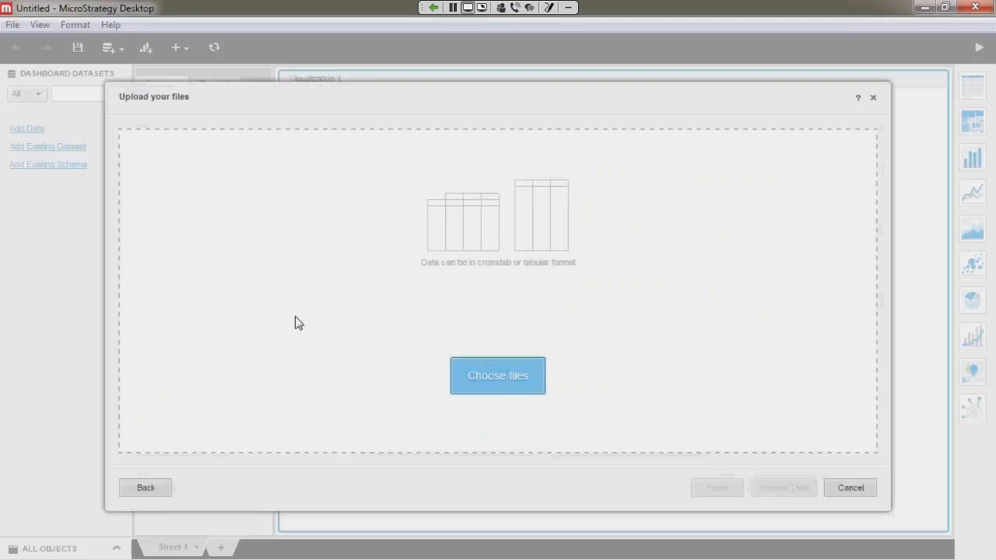
pyautogui.click(484, 379)
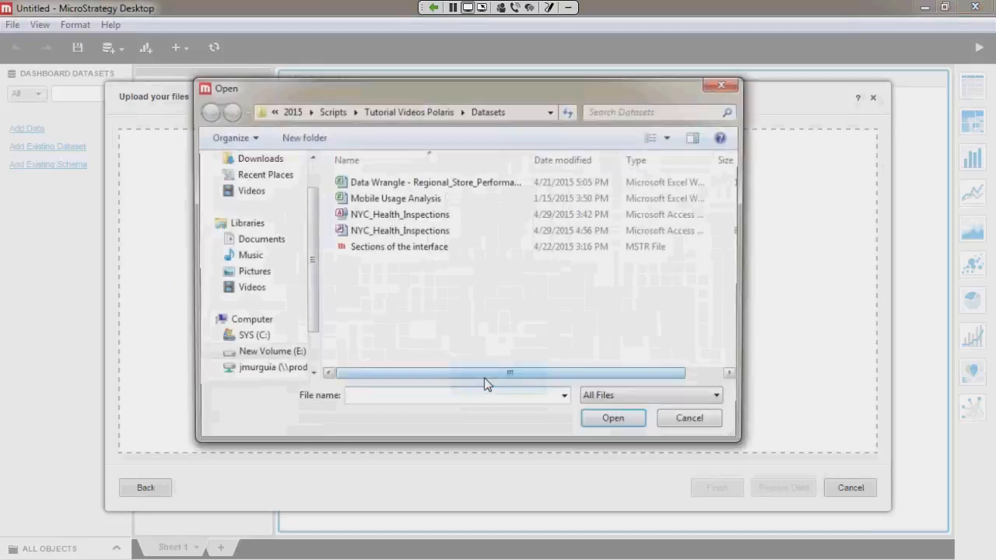
pyautogui.click(428, 200)
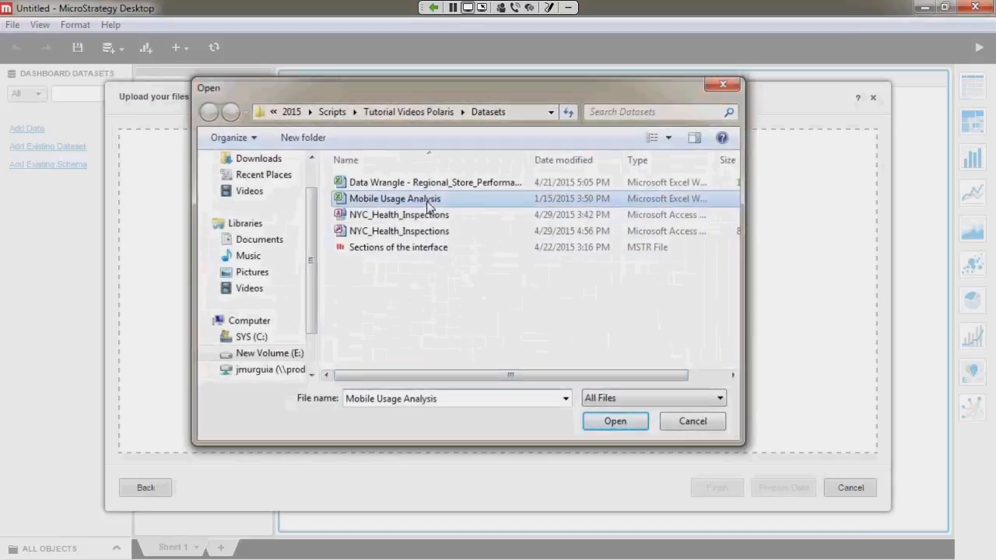
pyautogui.doubleClick(428, 204)
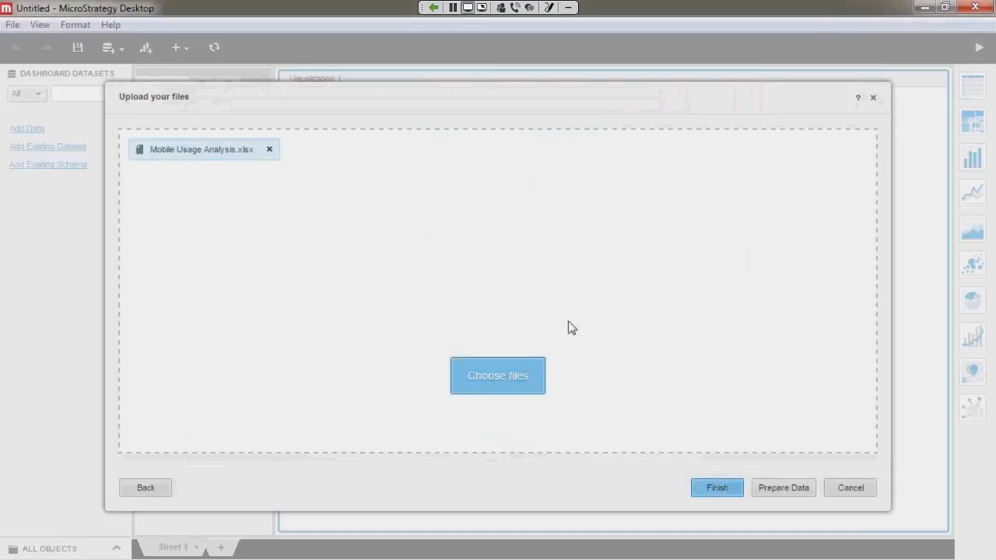
# Step: Prepare the file's data using only the Device Usage over time, Top Mobile Markets and Mobile usage by Age Group worksheets
pyautogui.click(760, 494)
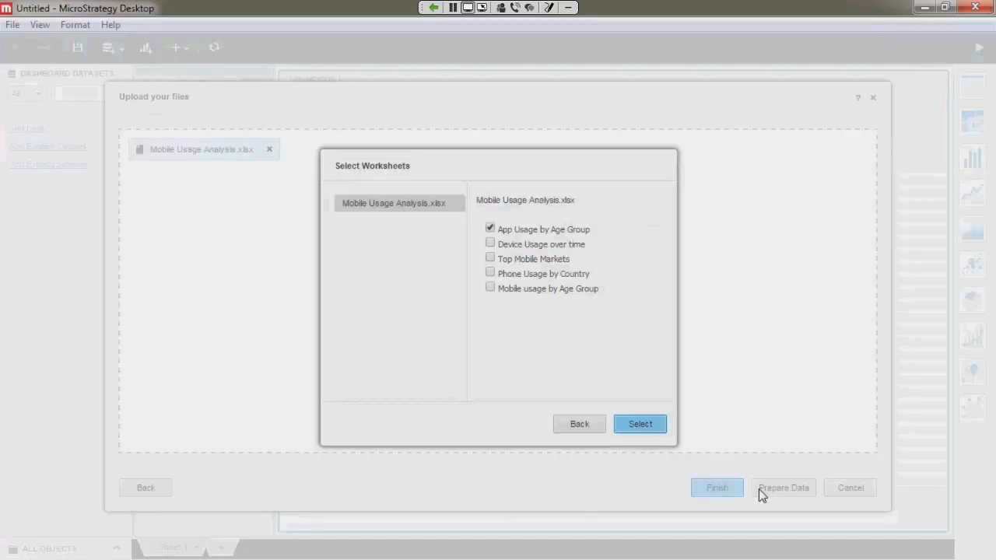
pyautogui.click(490, 229)
pyautogui.click(491, 244)
pyautogui.click(490, 259)
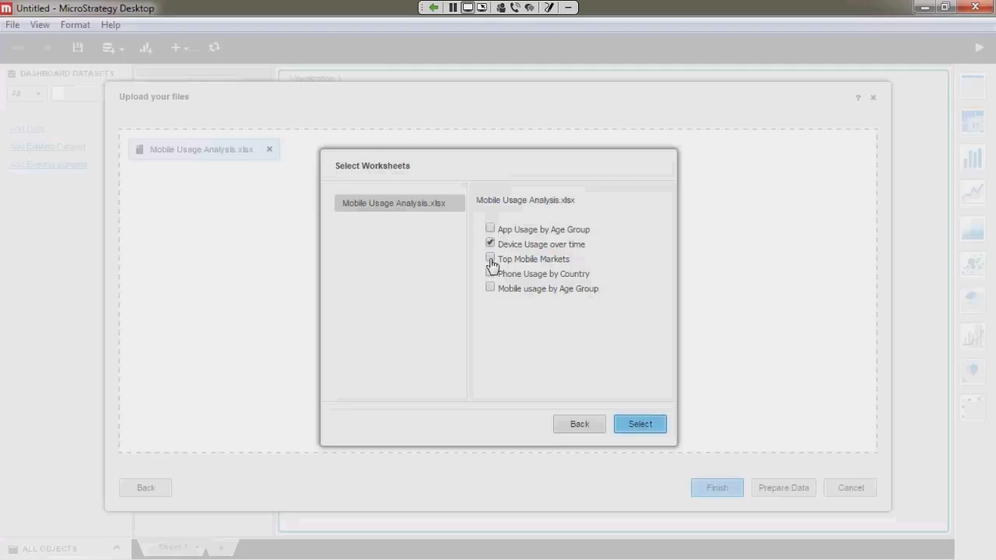
pyautogui.click(624, 422)
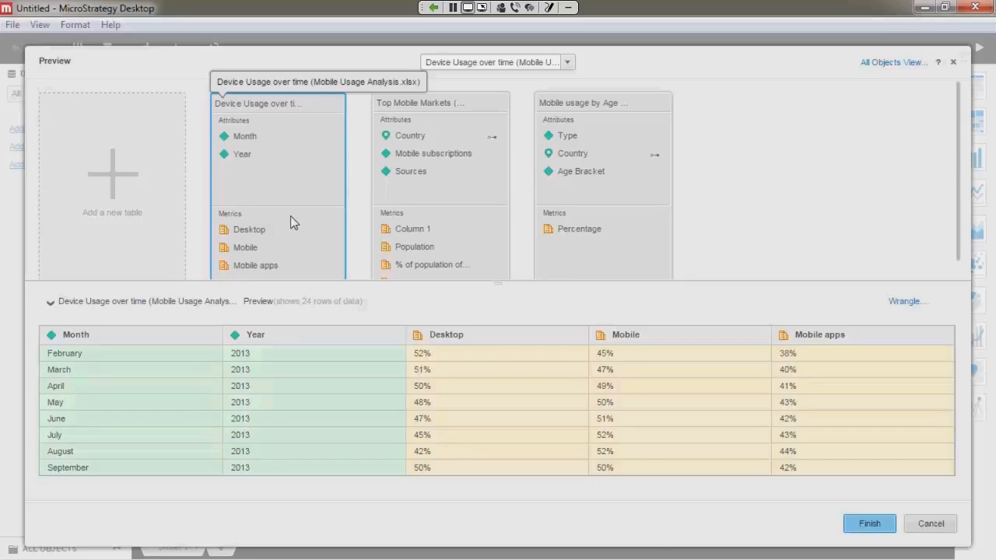
# Step: Rename the Mobile apps metric in the Device Usage over time table to Mobile Apps
pyautogui.rightClick(293, 268)
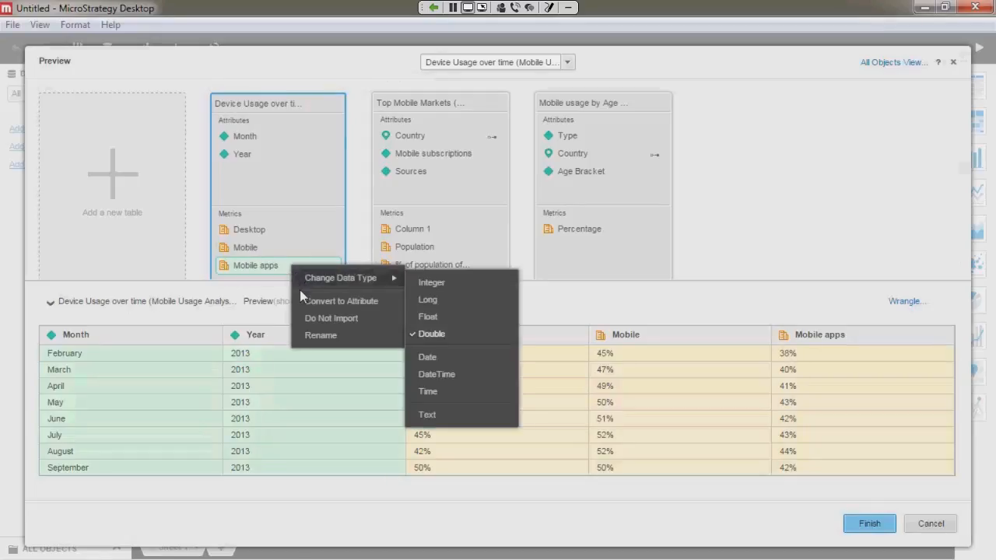
pyautogui.click(301, 335)
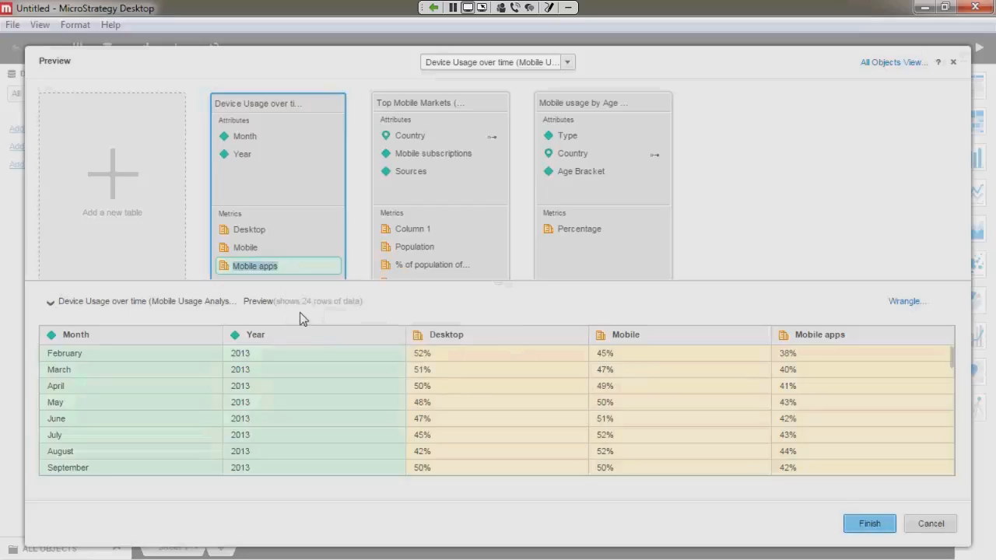
pyautogui.click(266, 267)
pyautogui.press('BackSpace')
pyautogui.write('A')
pyautogui.press('Return')
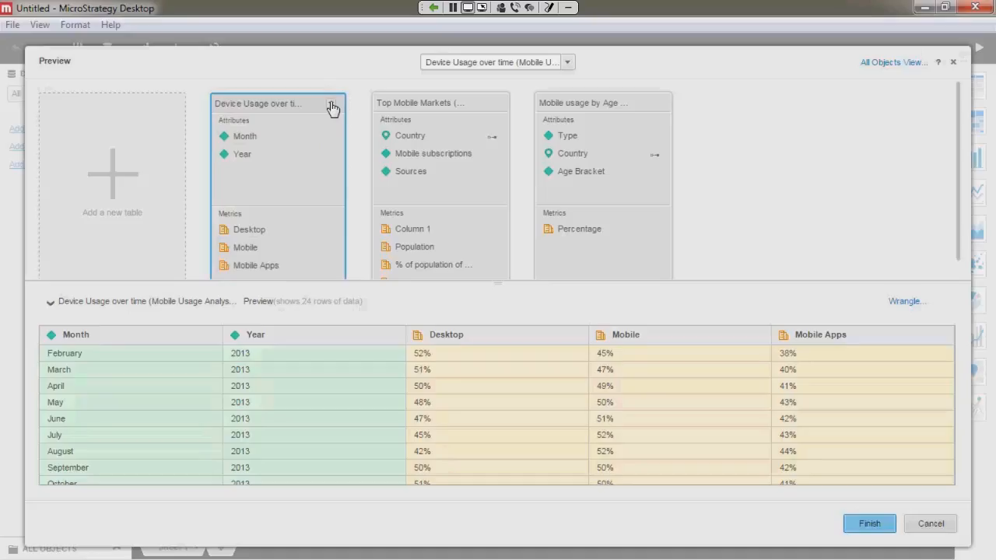
pyautogui.click(333, 105)
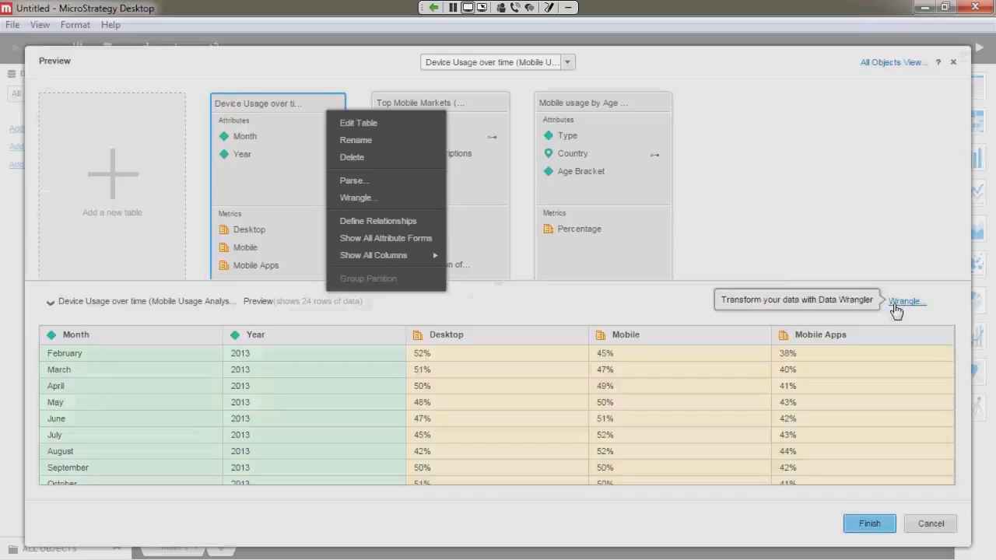
pyautogui.click(864, 304)
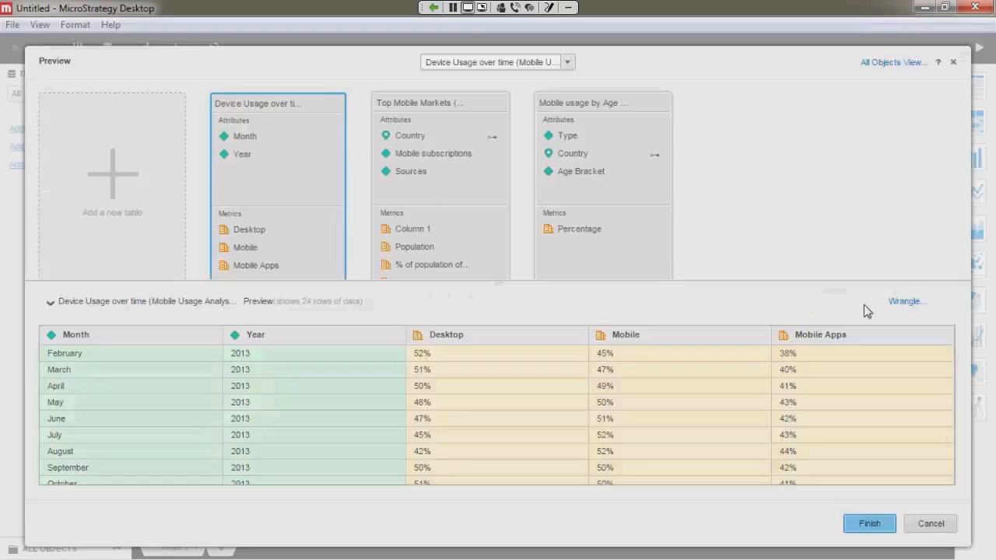
# Step: Open the link details of the Country attribute in the Top Mobile Markets table
pyautogui.click(493, 146)
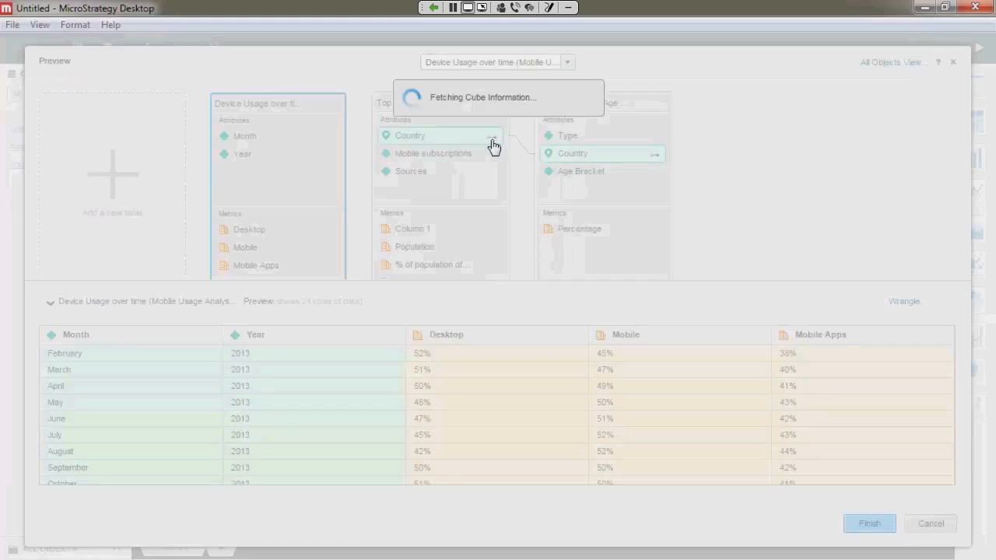
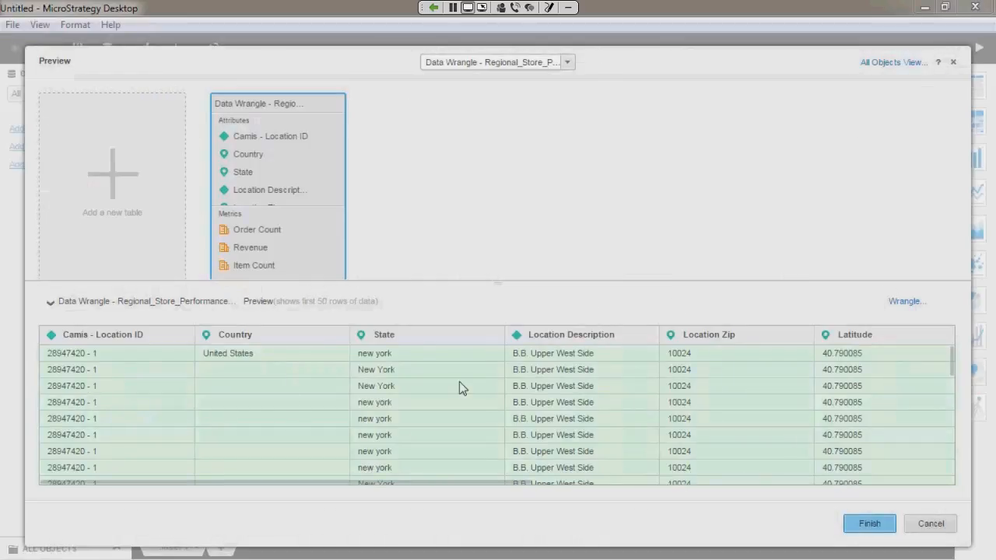
# Step: Open the table for data wrangling, fill down the Country column and split the Camis - Location ID column on " - "
pyautogui.click(901, 307)
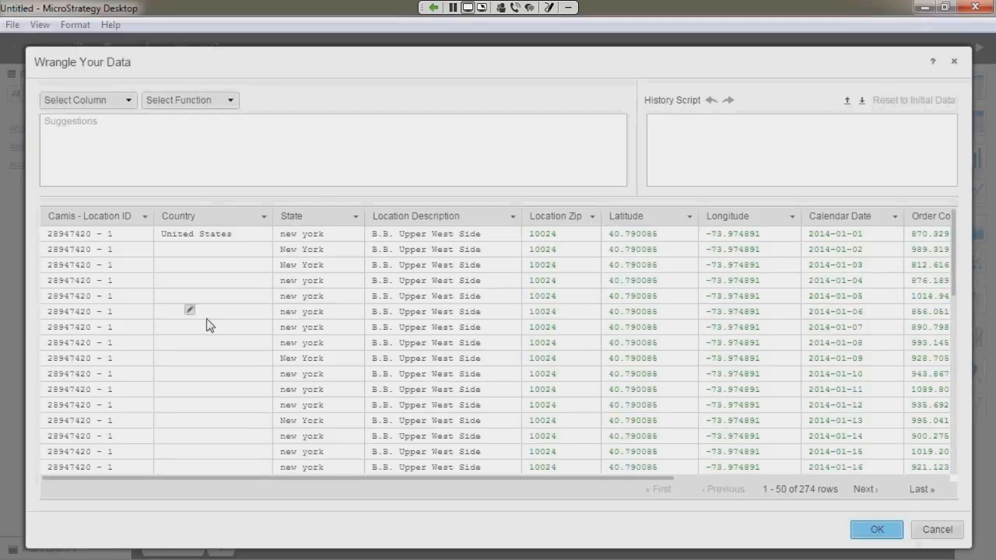
pyautogui.click(213, 222)
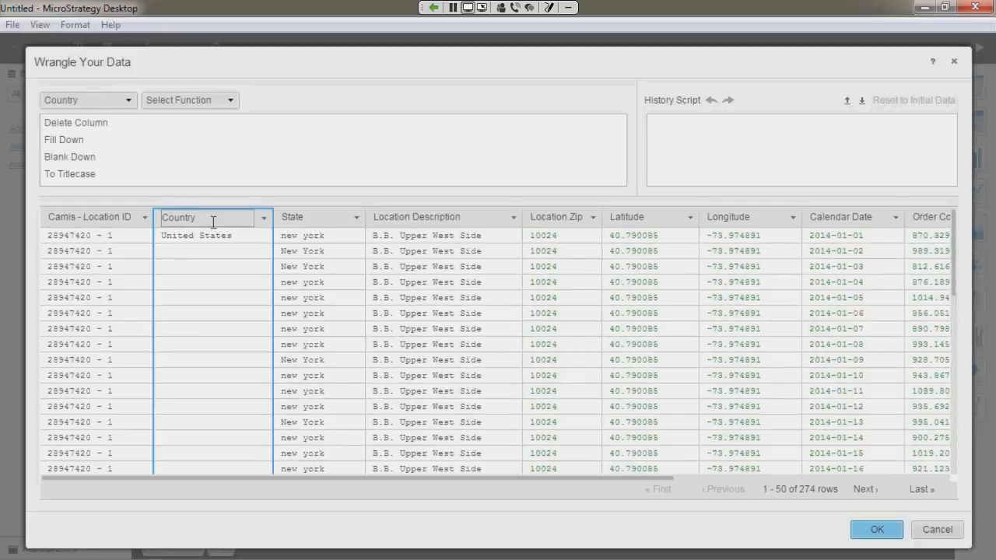
pyautogui.click(71, 140)
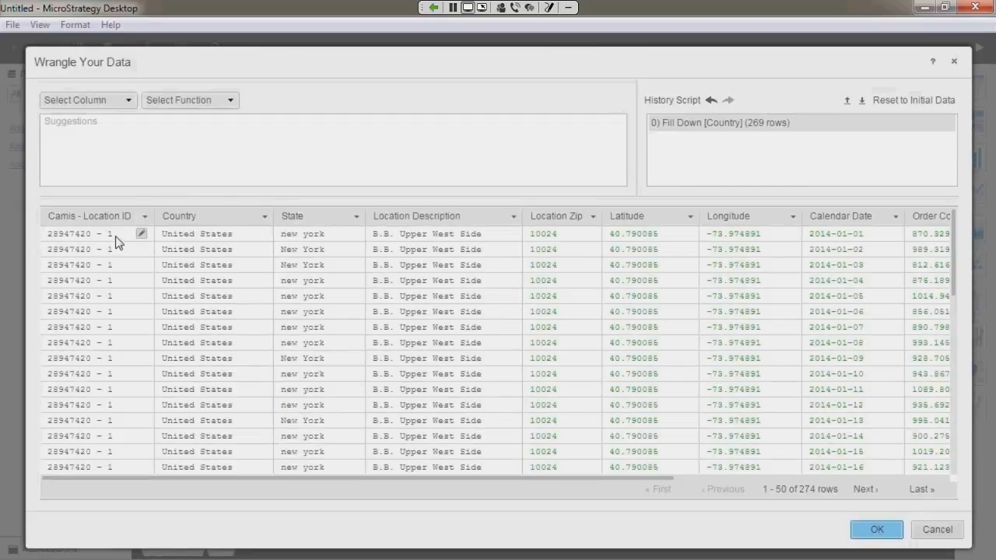
pyautogui.moveTo(109, 235); pyautogui.dragTo(92, 235)
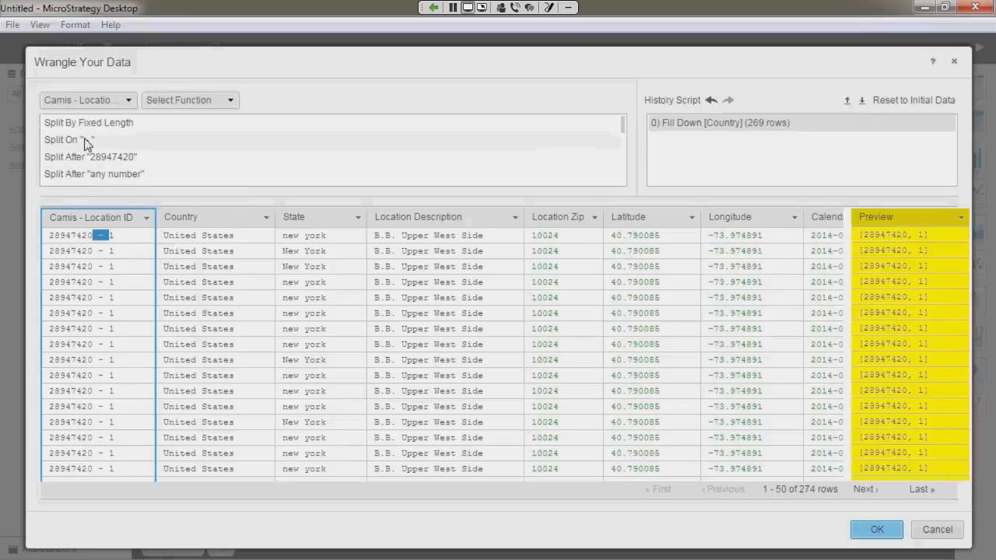
pyautogui.click(85, 144)
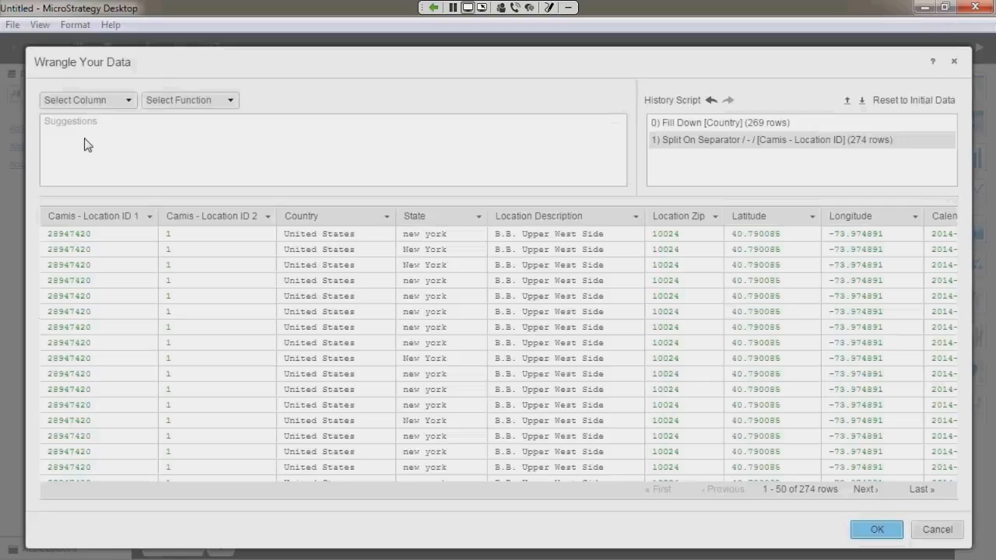
# Step: Rename the two columns produced by the Camis - Location ID split as Camis and ID
pyautogui.doubleClick(100, 218)
pyautogui.write('Camis')
pyautogui.press('Return')
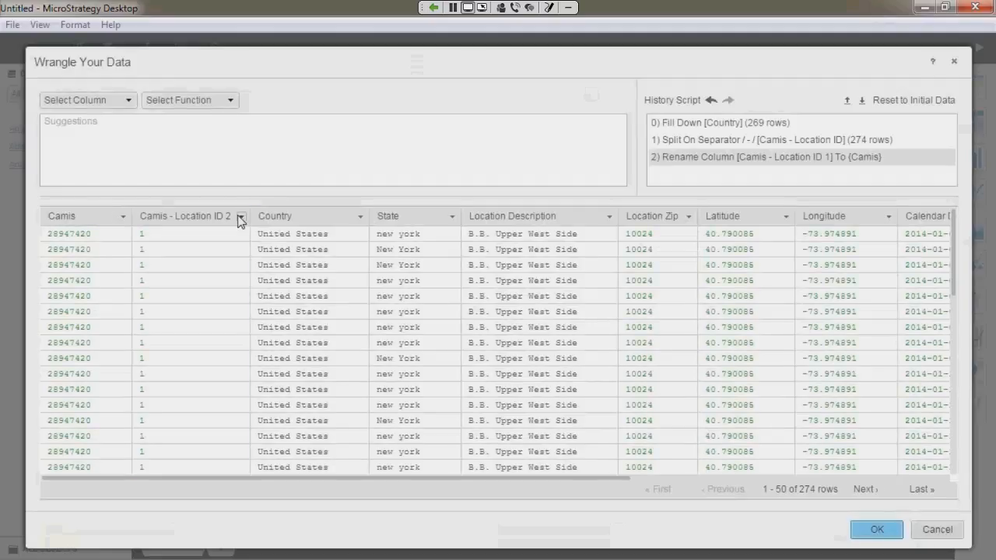
pyautogui.click(241, 217)
pyautogui.click(248, 233)
pyautogui.write('ID')
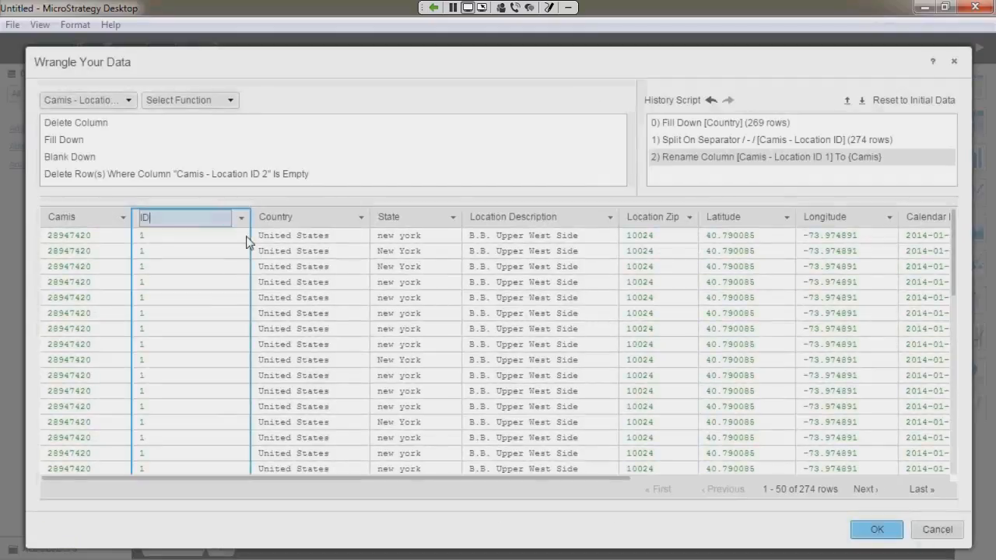
pyautogui.press('Return')
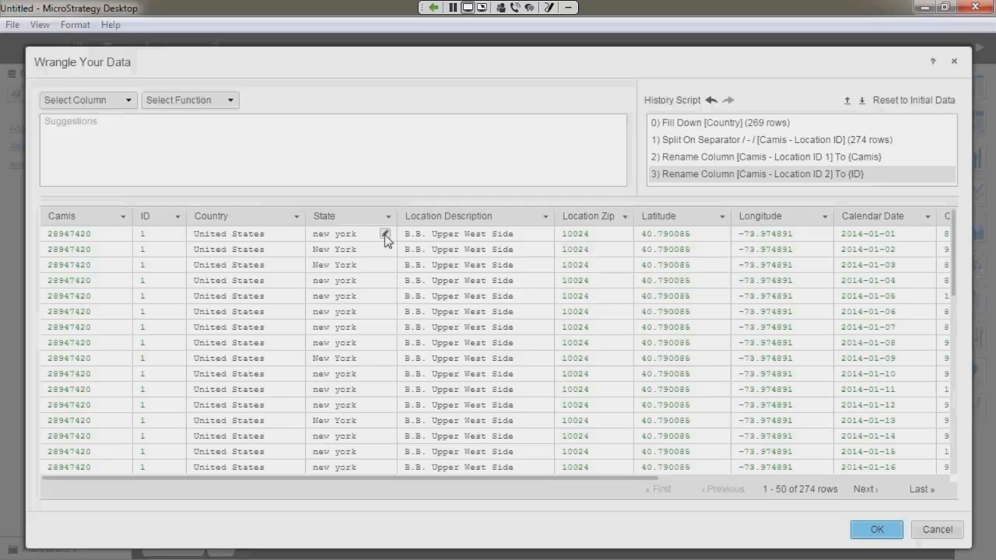
# Step: Change "new york" to "New York" in all matching cells of the State column
pyautogui.click(385, 235)
pyautogui.click(385, 235)
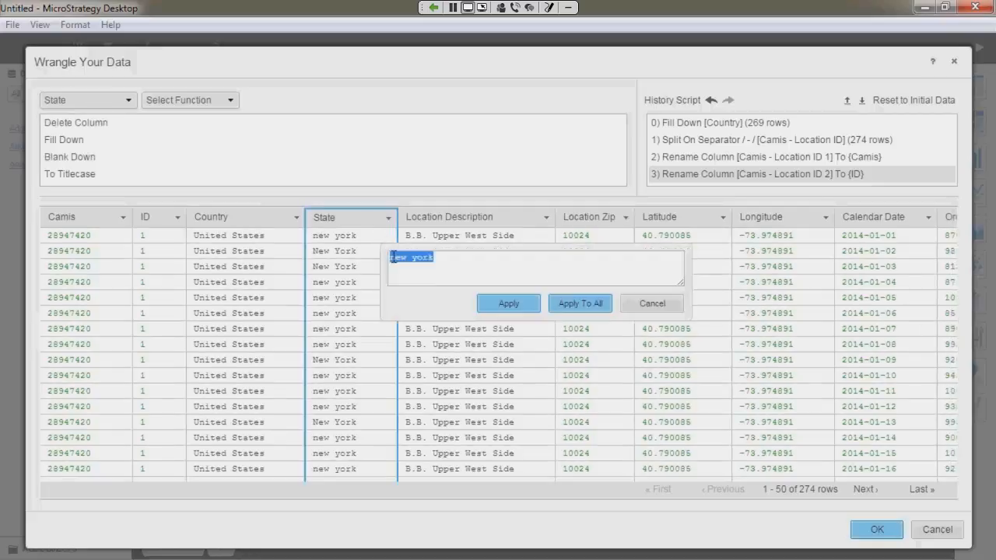
pyautogui.click(393, 258)
pyautogui.press('Delete')
pyautogui.write('N')
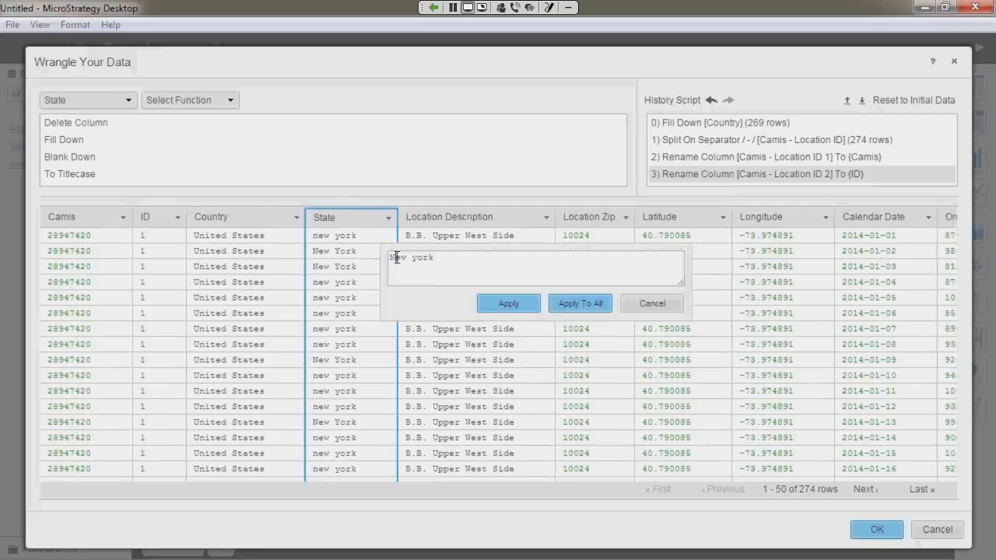
pyautogui.press('Right')
pyautogui.press('Right')
pyautogui.press('Right')
pyautogui.press('Delete')
pyautogui.write('Y')
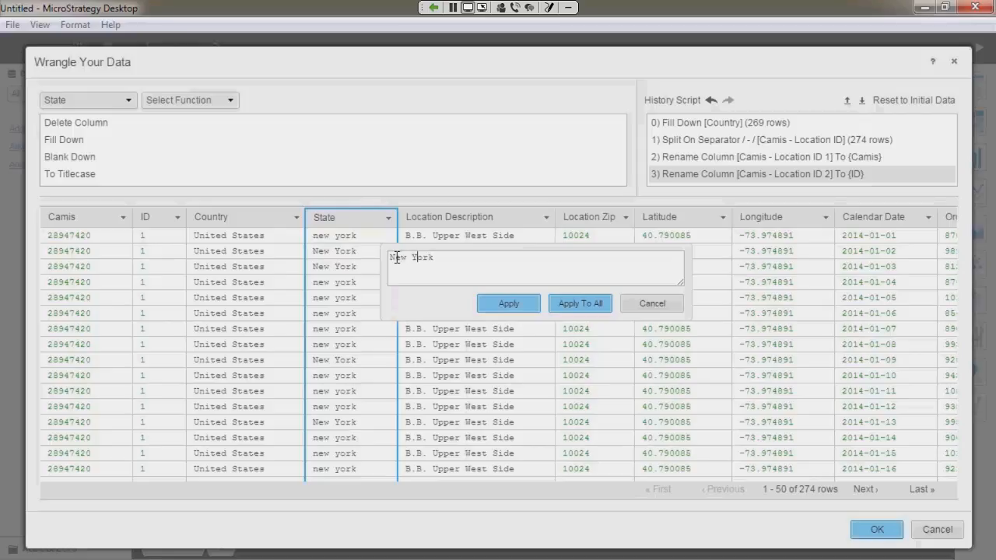
pyautogui.click(582, 302)
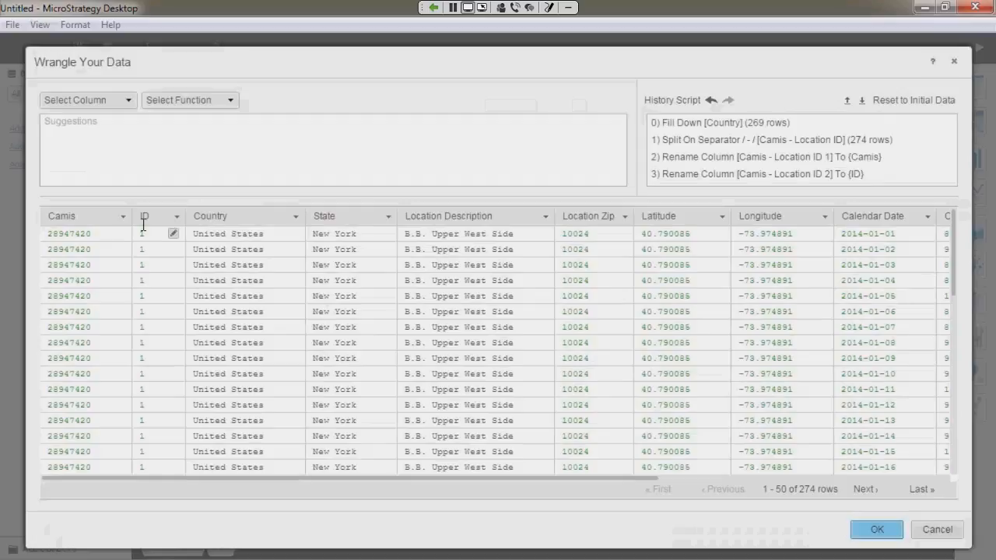
# Step: Change the data type of the ID column to Text
pyautogui.click(144, 218)
pyautogui.click(210, 100)
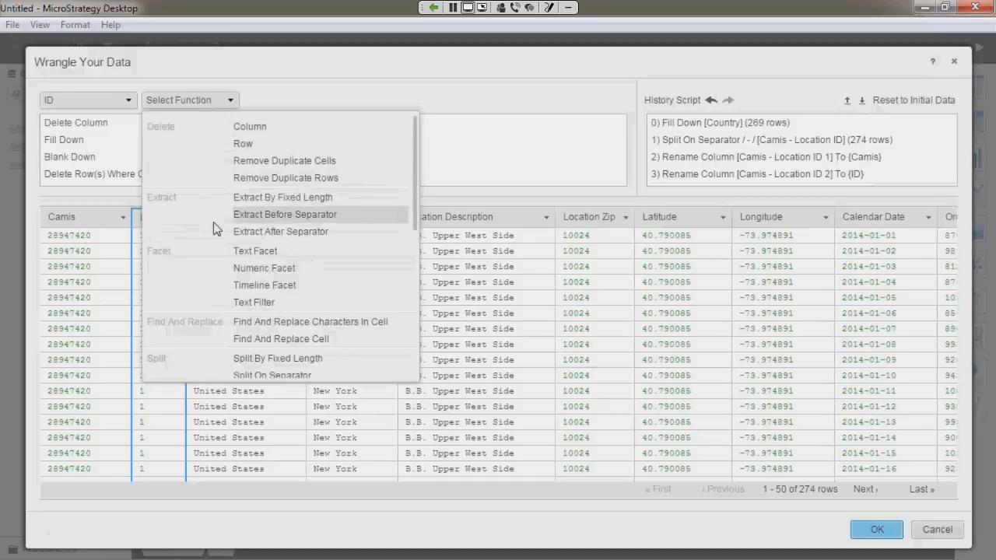
pyautogui.scroll(-2, 225, 335)
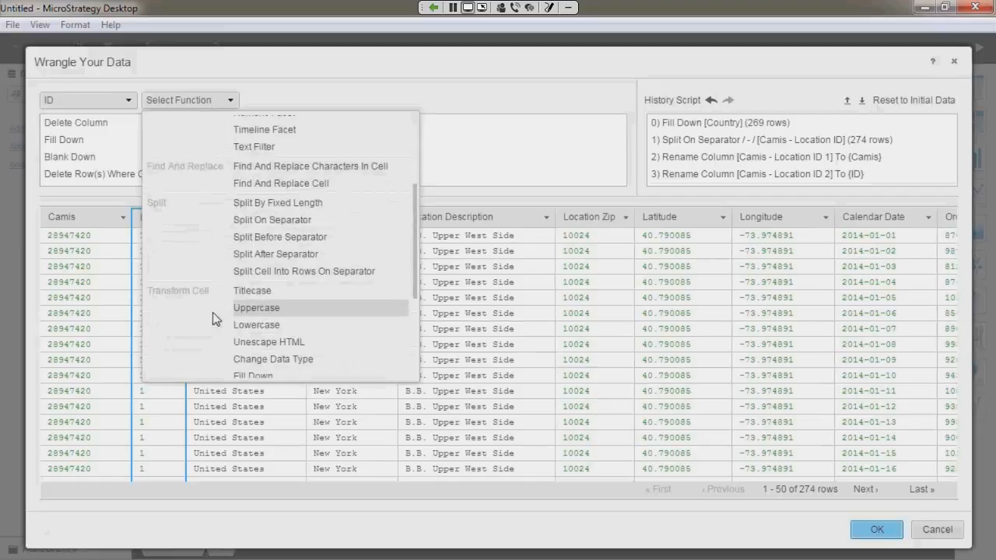
pyautogui.click(242, 354)
pyautogui.click(292, 102)
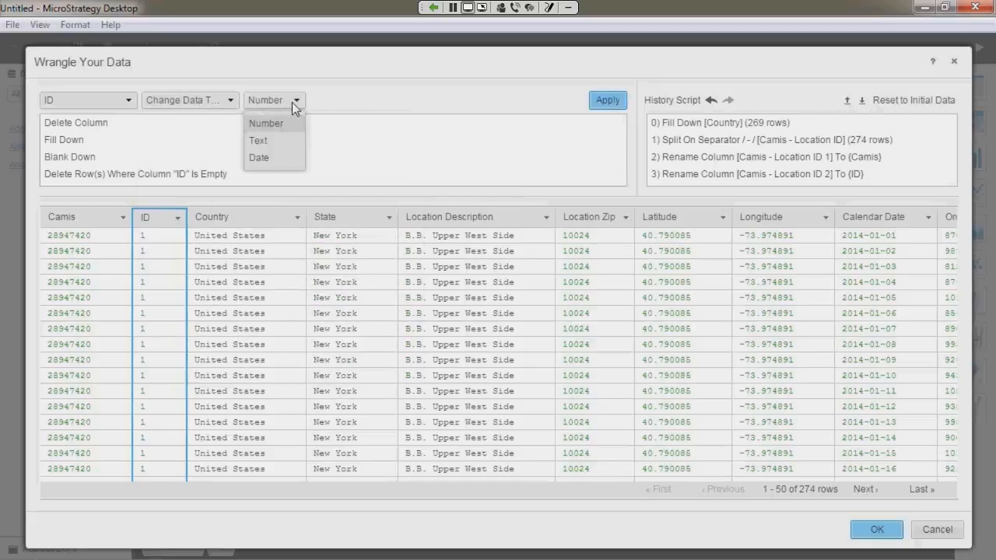
pyautogui.click(293, 142)
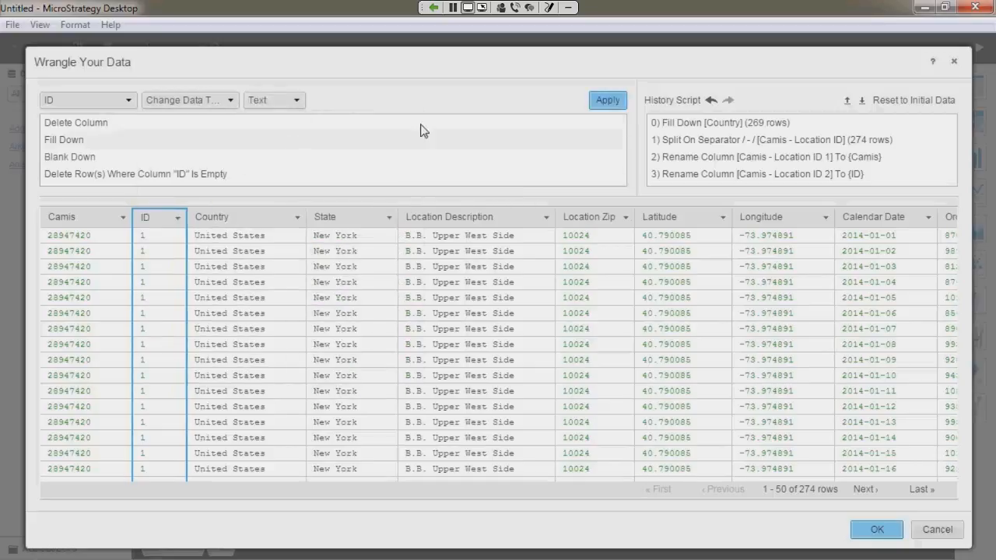
pyautogui.click(609, 101)
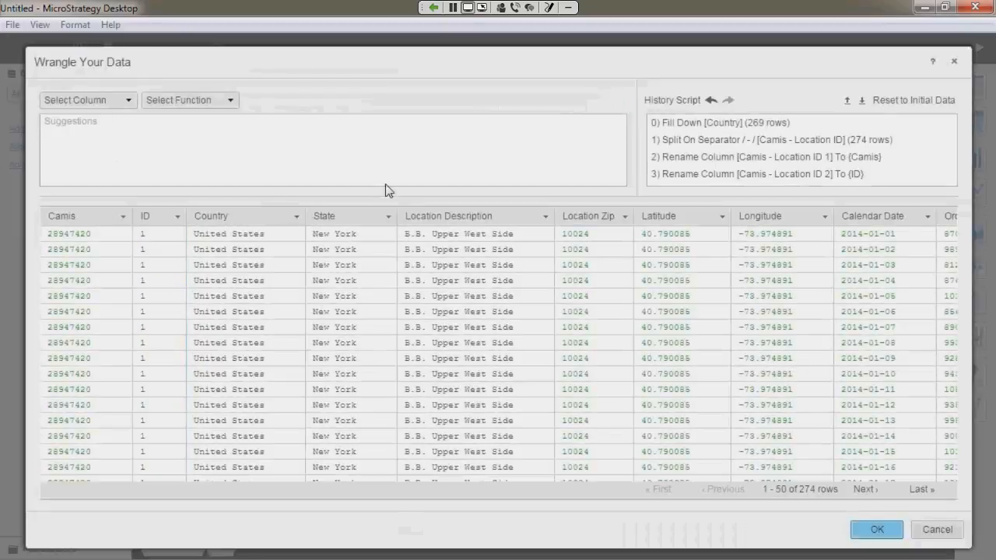
# Step: Create a text facet for the Country column and open Cluster and Edit for its values
pyautogui.click(296, 216)
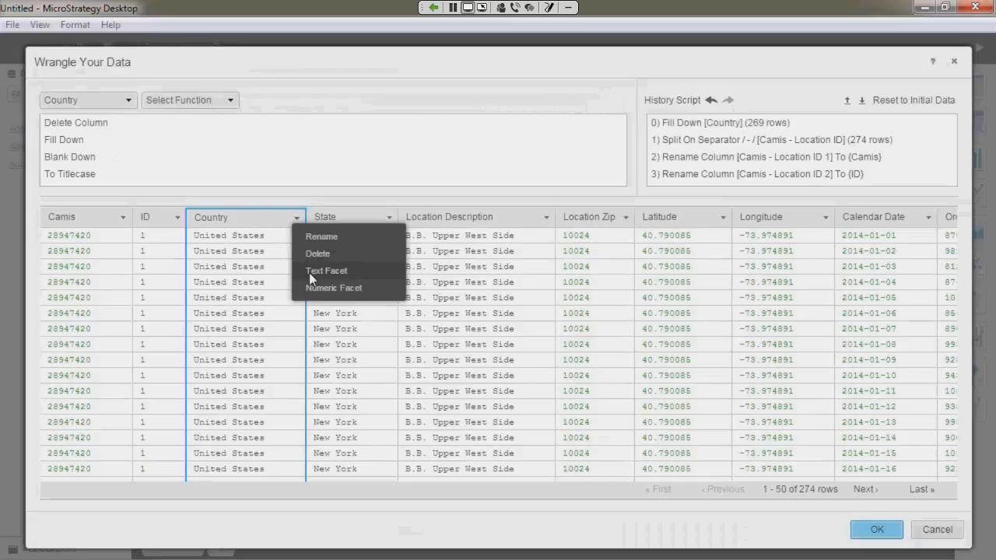
pyautogui.click(309, 274)
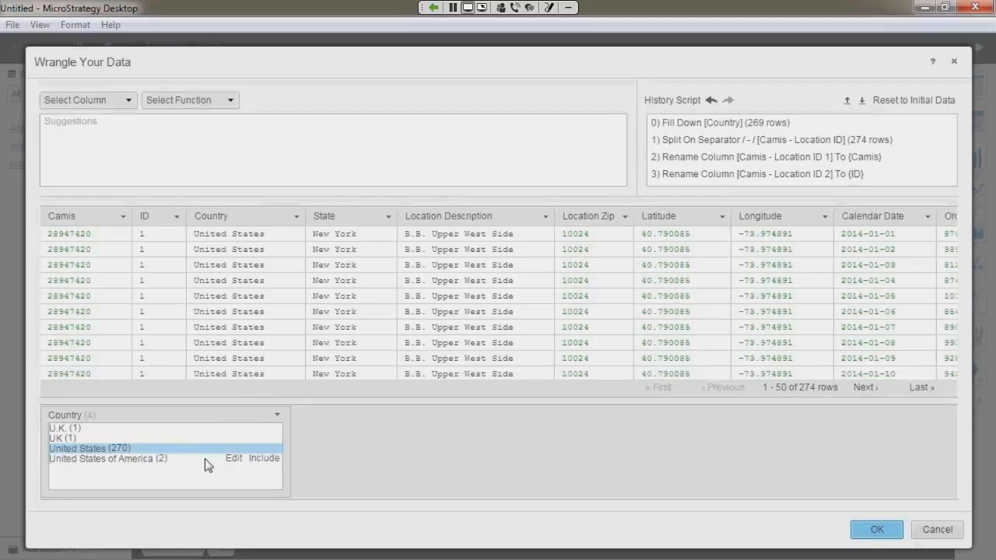
pyautogui.click(276, 416)
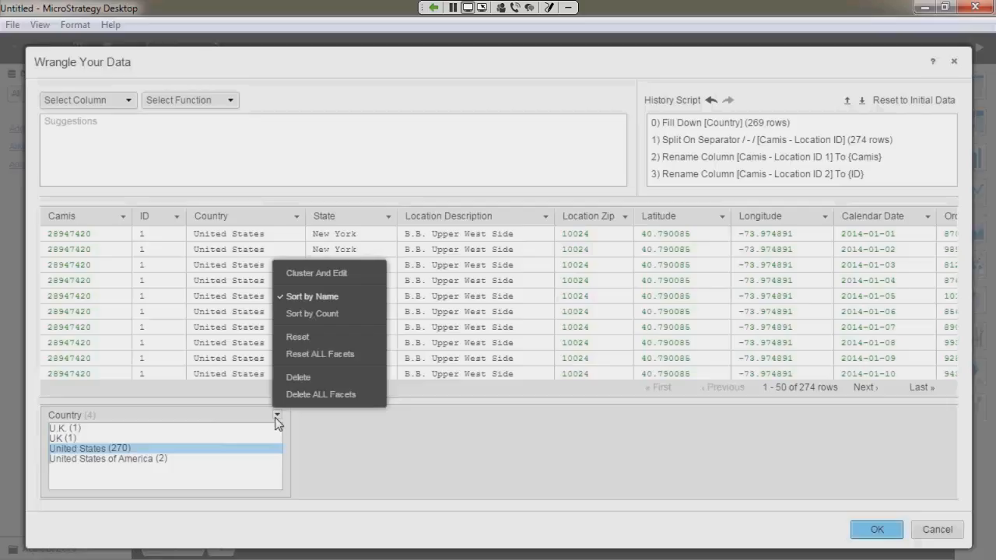
pyautogui.click(285, 274)
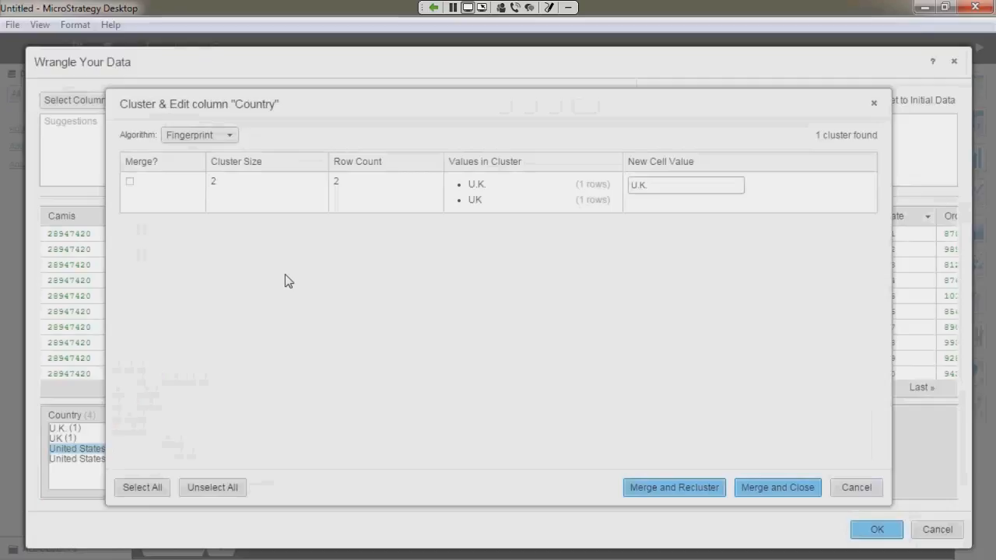
# Step: Cluster the Country values with the Phonetic algorithm and merge both clusters, as United States and United Kingdom
pyautogui.click(229, 136)
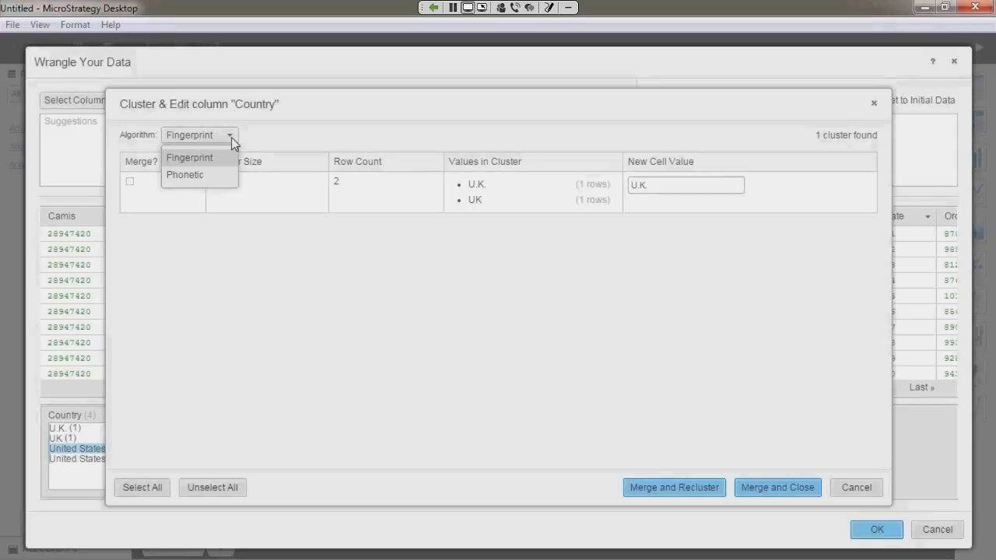
pyautogui.click(226, 173)
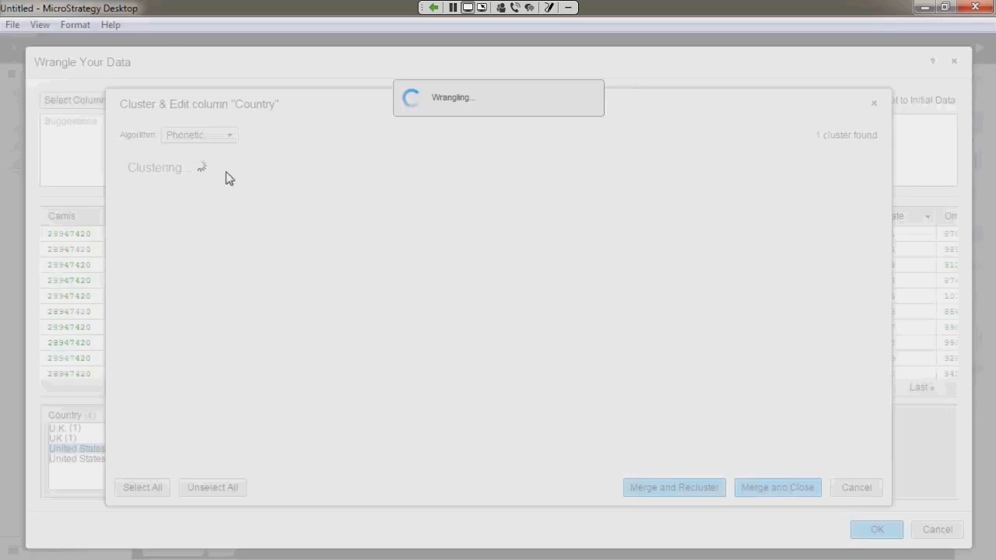
pyautogui.click(130, 181)
pyautogui.click(130, 223)
pyautogui.click(702, 229)
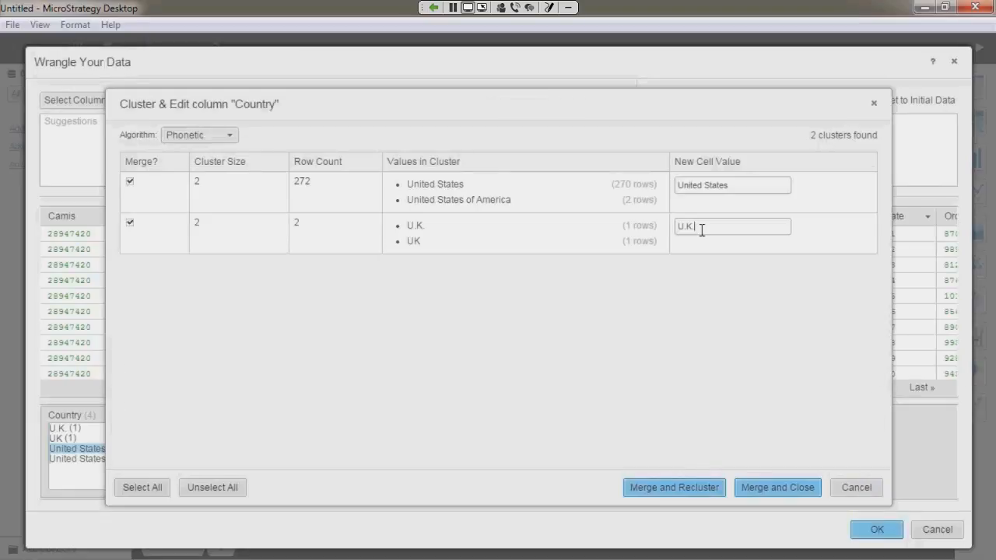
pyautogui.press('BackSpace')
pyautogui.press('BackSpace')
pyautogui.press('BackSpace')
pyautogui.write('nited K')
pyautogui.write('ingdom')
pyautogui.click(770, 486)
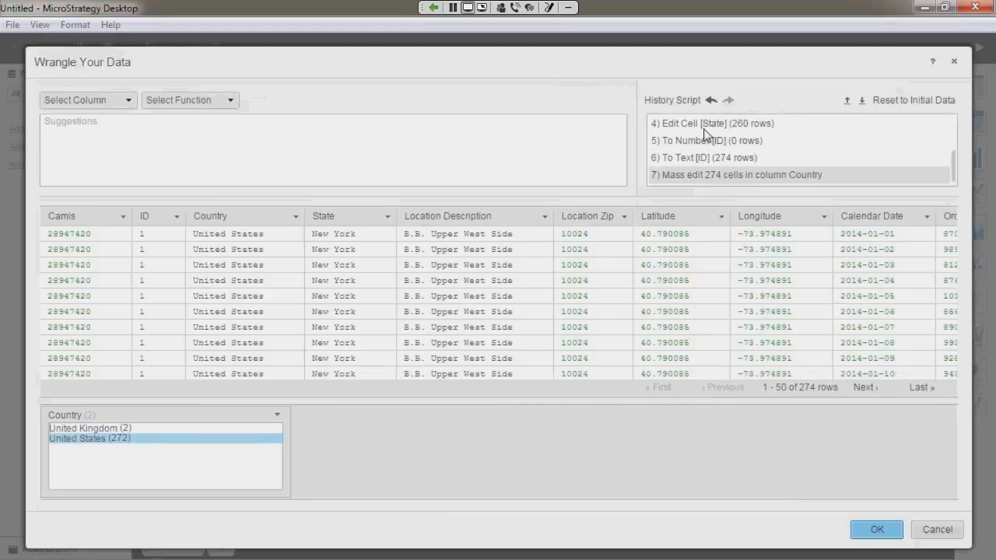
# Step: Undo the mass edit of the Country column through the history script, and reapply it
pyautogui.click(705, 176)
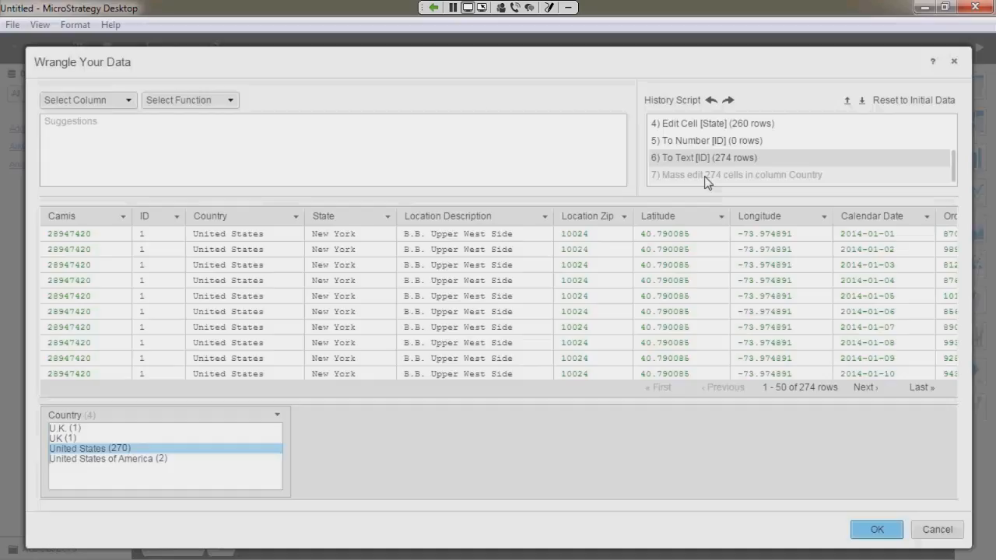
pyautogui.click(707, 177)
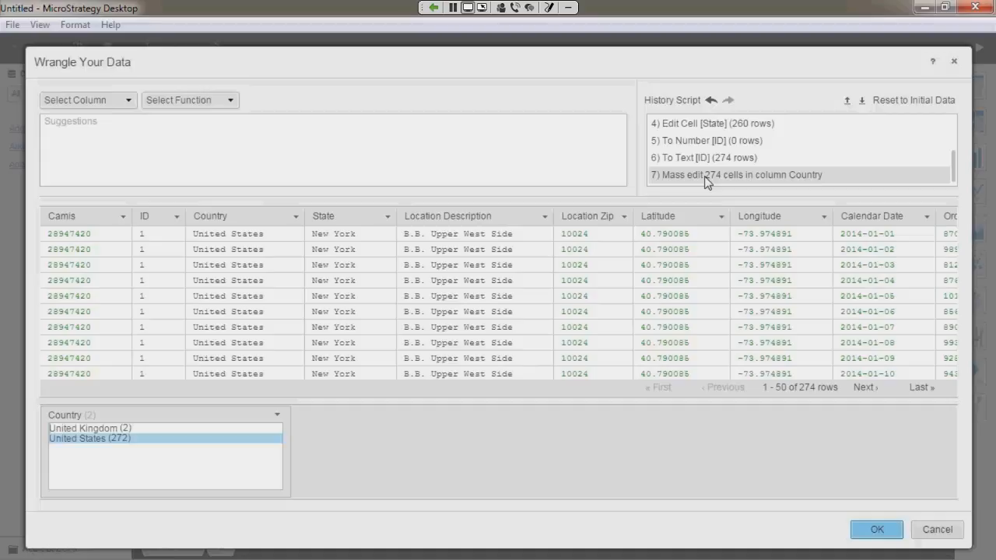
# Step: Extract the wrangling history script and save it as a text file named Wrangling your data in the Datasets folder
pyautogui.click(863, 101)
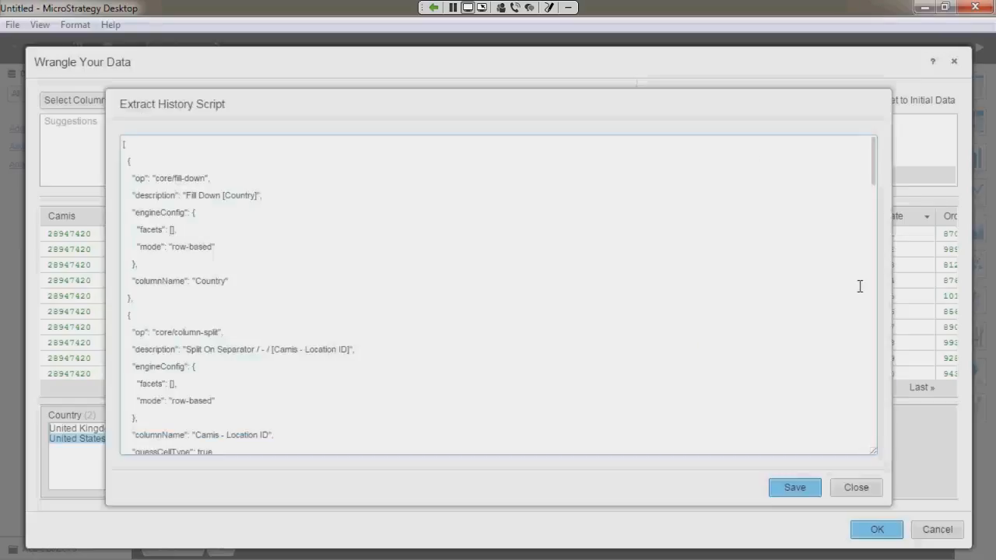
pyautogui.click(795, 488)
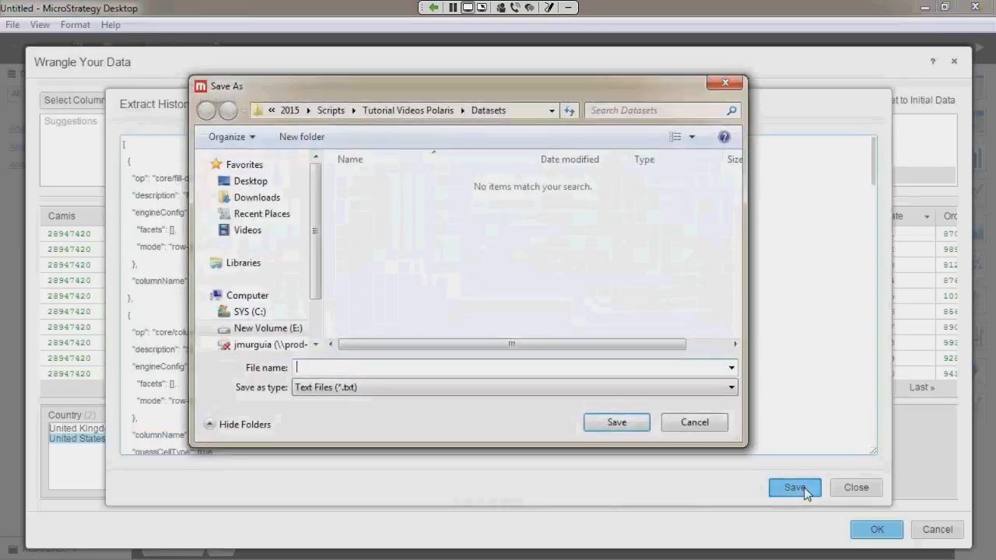
pyautogui.write('Wrangling ')
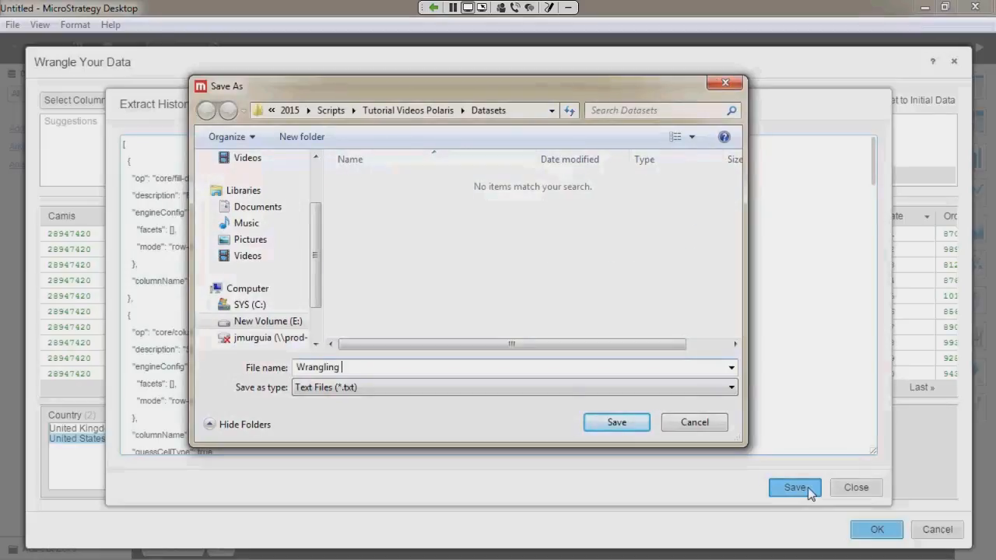
pyautogui.write('your data')
pyautogui.click(623, 424)
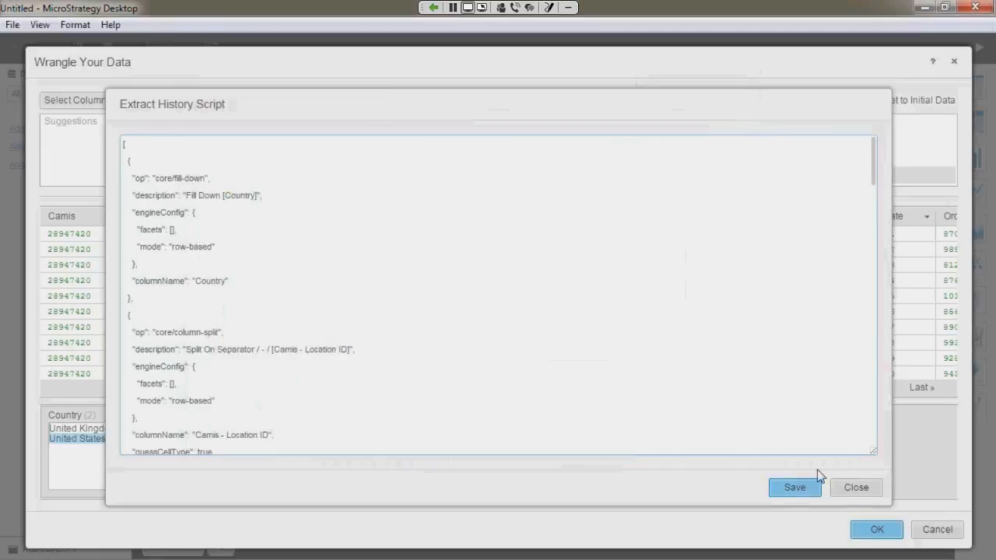
pyautogui.click(850, 484)
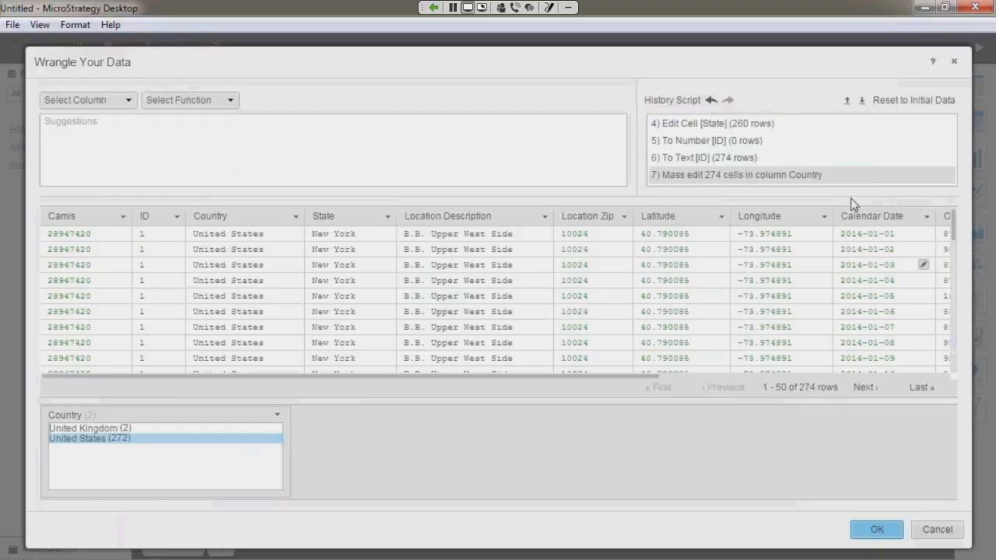
# Step: Import and apply the saved Wrangling your data history script, and accept the wrangled data
pyautogui.click(847, 100)
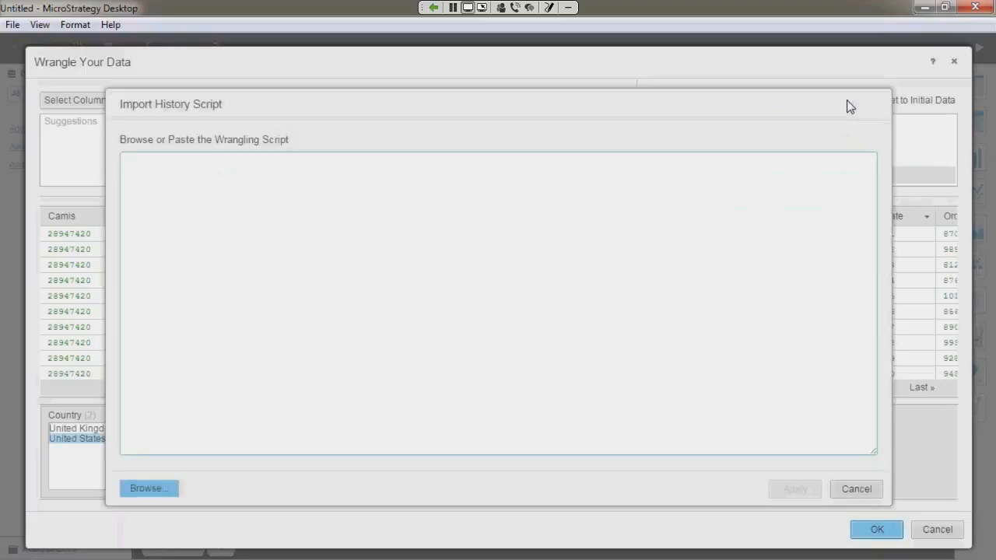
pyautogui.click(150, 489)
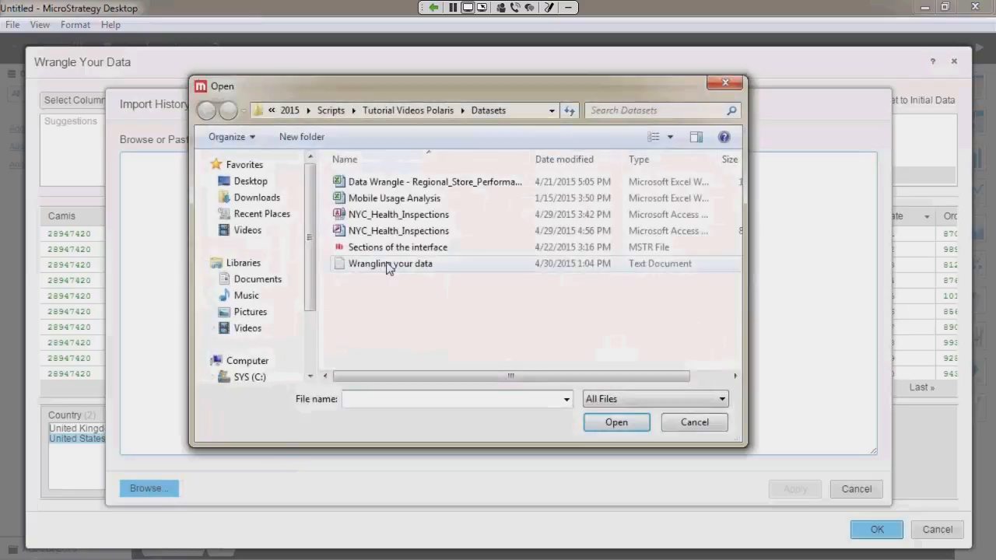
pyautogui.click(389, 267)
pyautogui.click(614, 426)
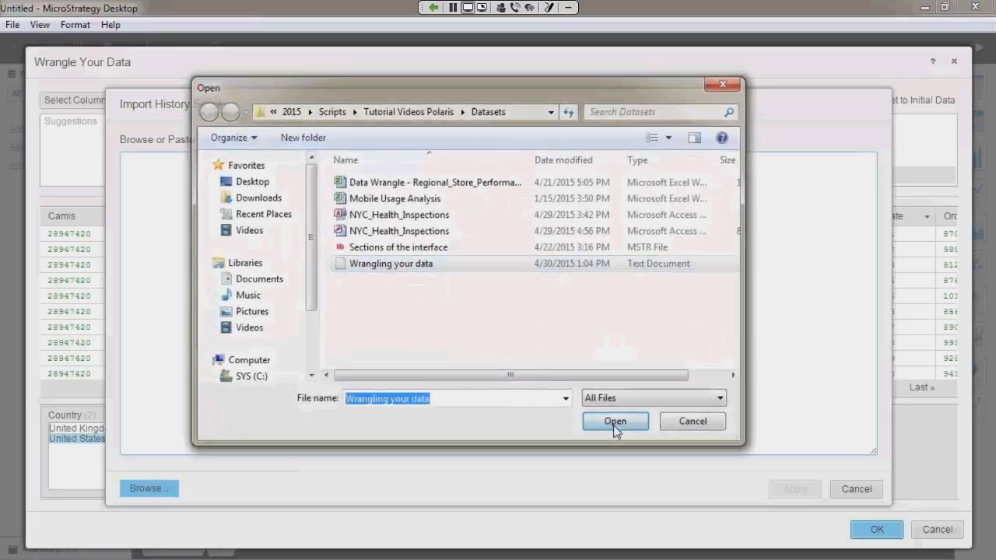
pyautogui.click(795, 488)
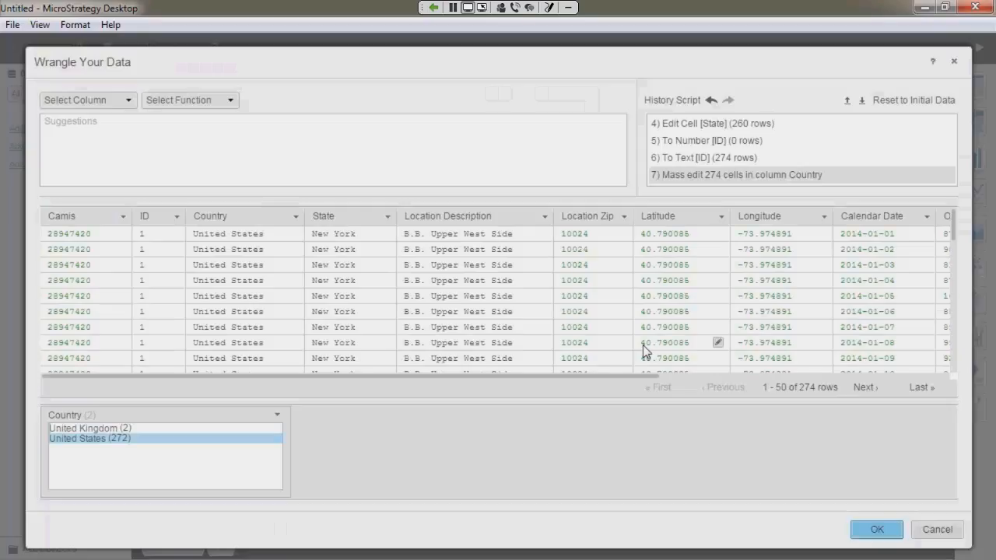
pyautogui.click(867, 530)
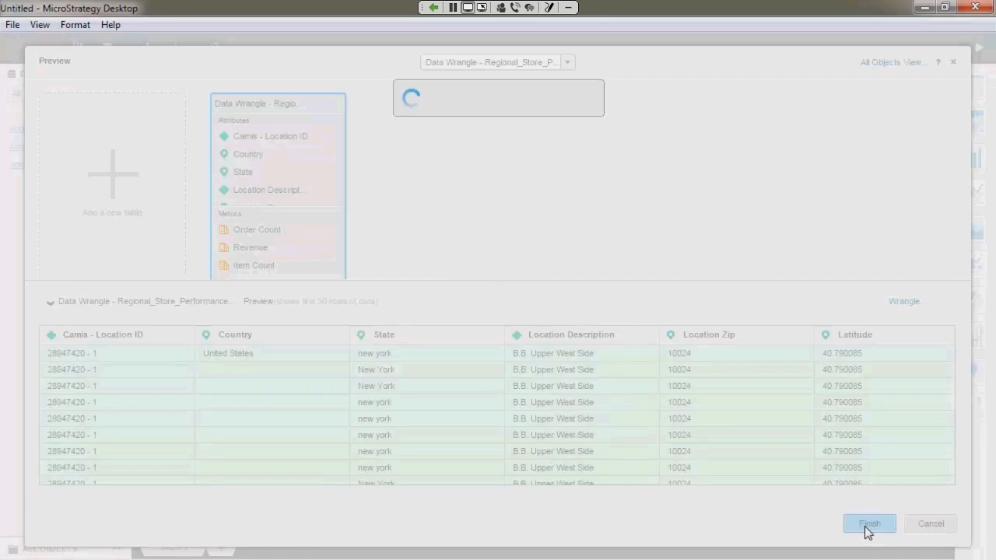